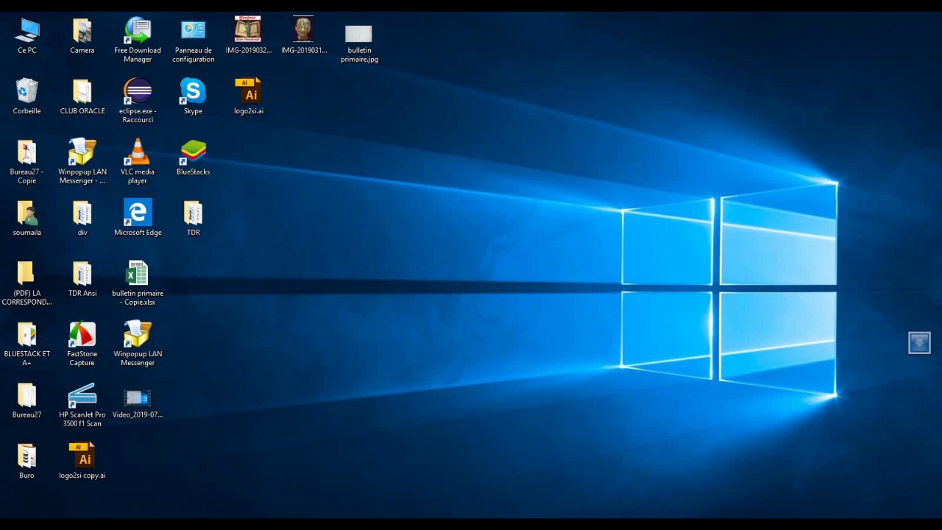
- Switch to Oracle VM VirtualBox Manager and start a new virtual machine named "ol6-clubiat"
key("alt+Tab")
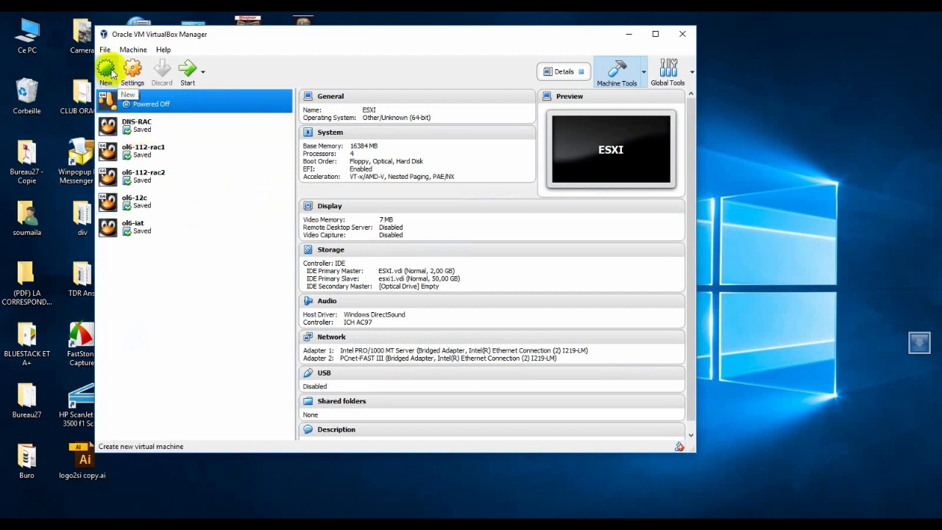
left_click(107, 70)
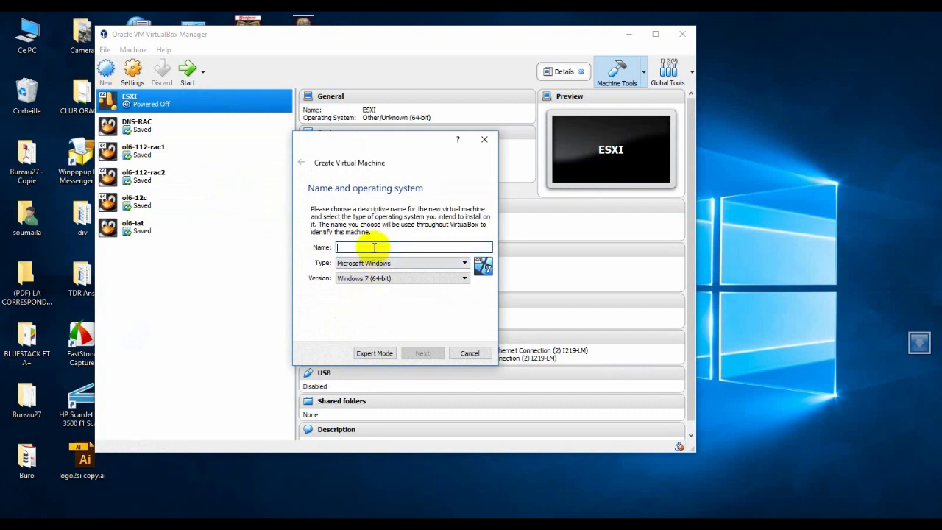
type("ol6-club")
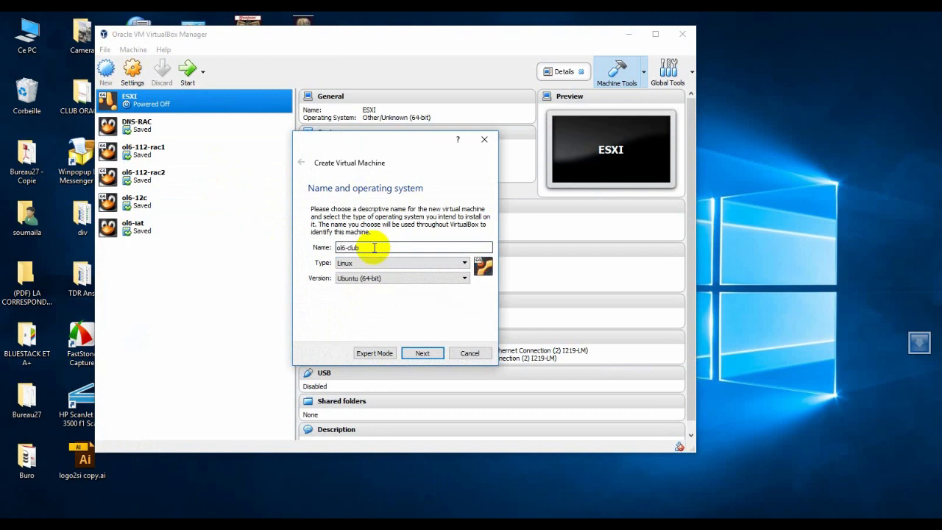
type("iat")
- Set the new Linux machine's version to Oracle (32-bit) and continue to the memory size
left_click(428, 278)
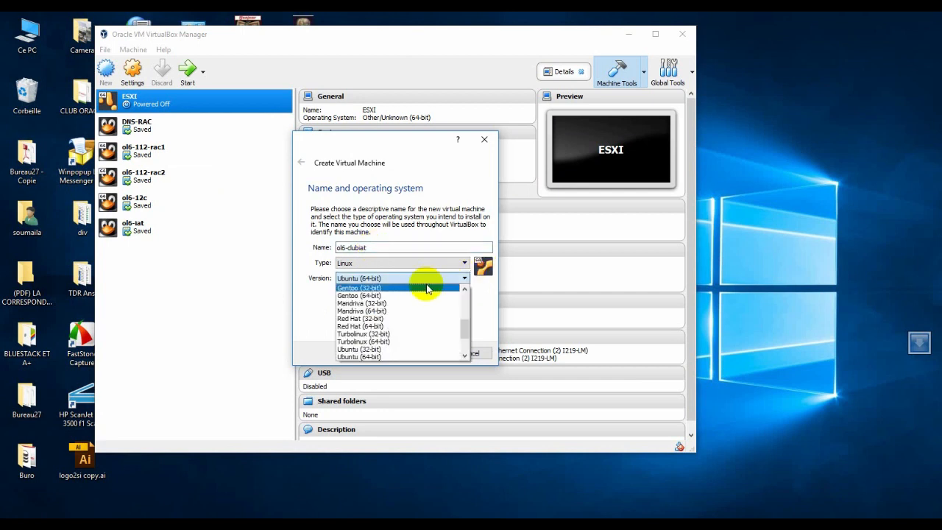
scroll(399, 339, "down", 3)
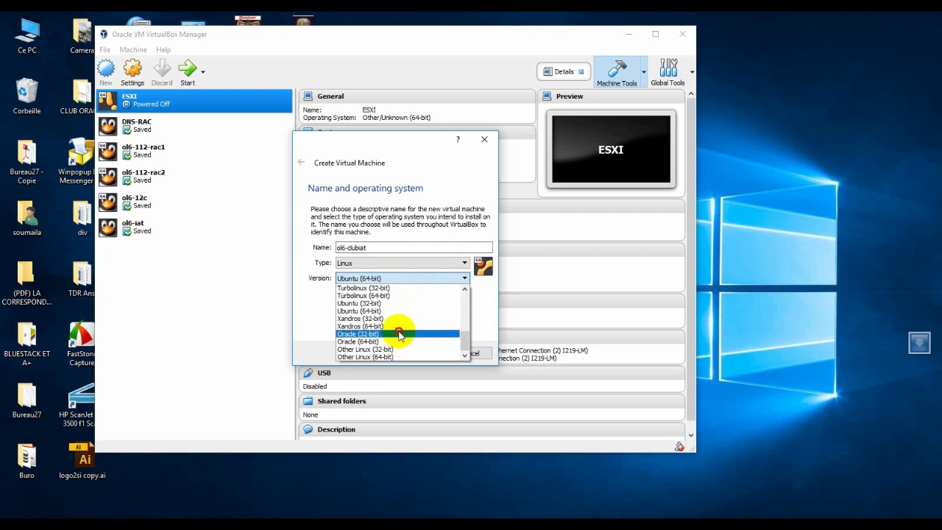
left_click(399, 334)
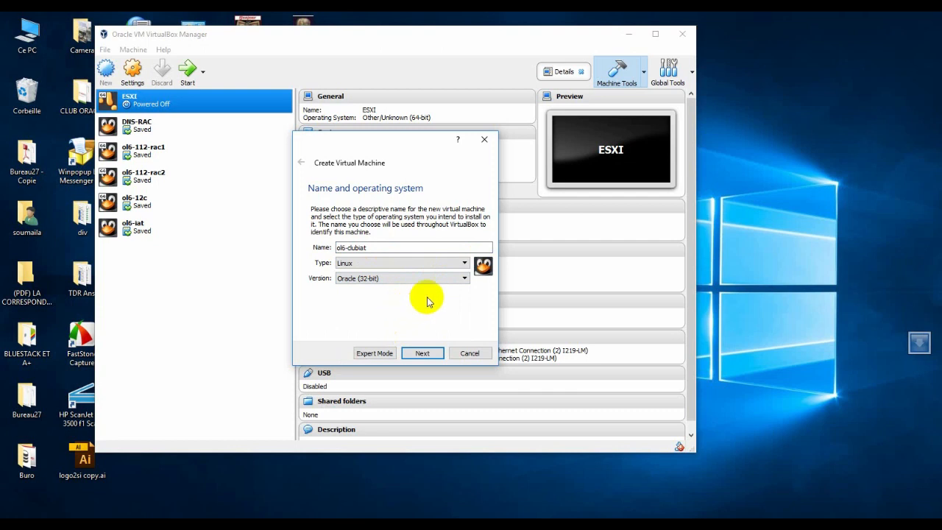
left_click(423, 355)
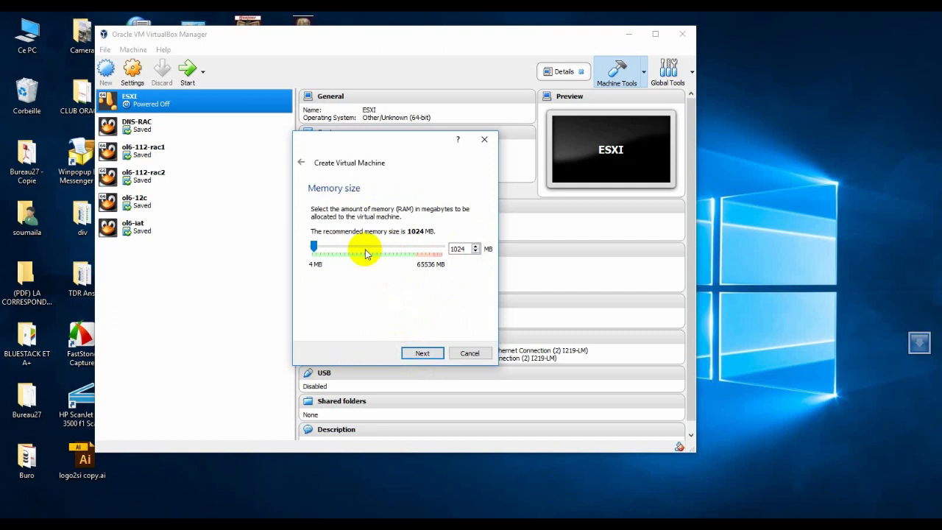
- Allocate 4096 MB of memory to the virtual machine and continue to the hard disk options
left_click(313, 249)
left_click_drag(313, 249, 320, 249)
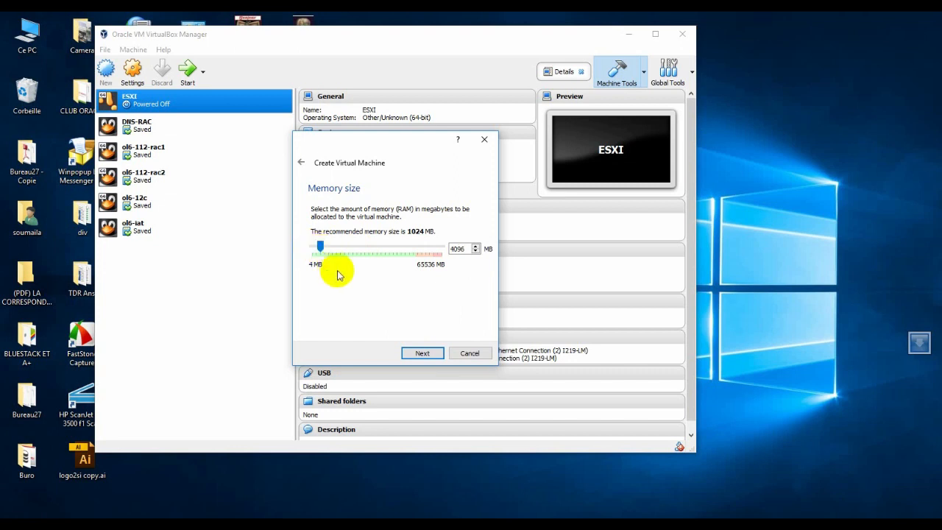
left_click(422, 354)
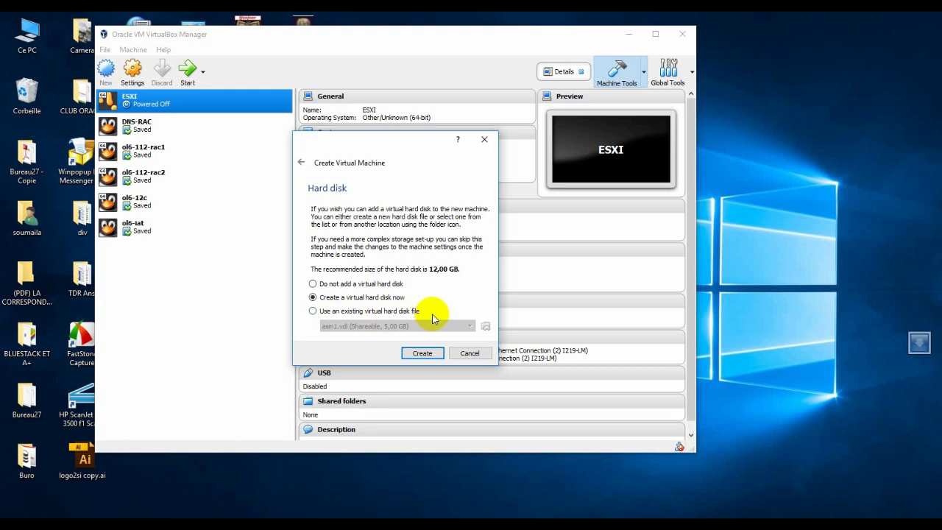
- Choose to create a virtual hard disk now, as a dynamically allocated VDI
left_click(424, 354)
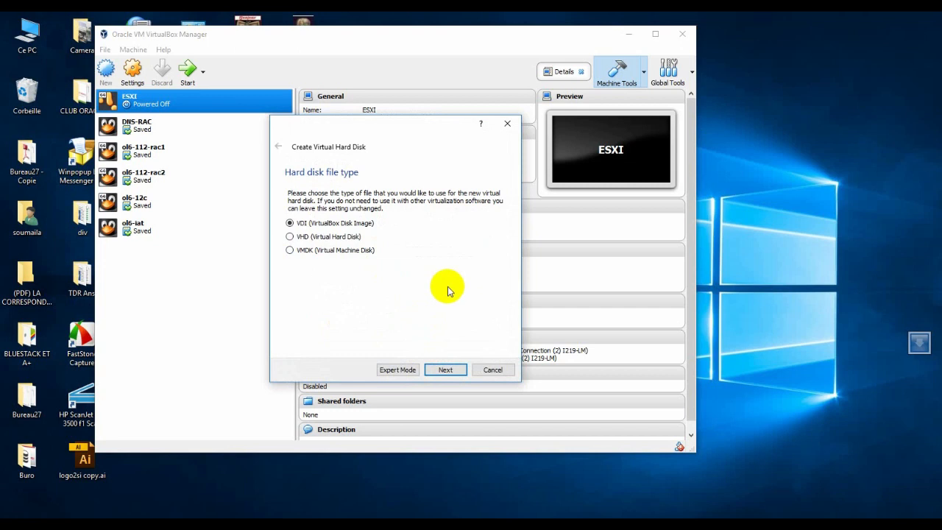
left_click(446, 369)
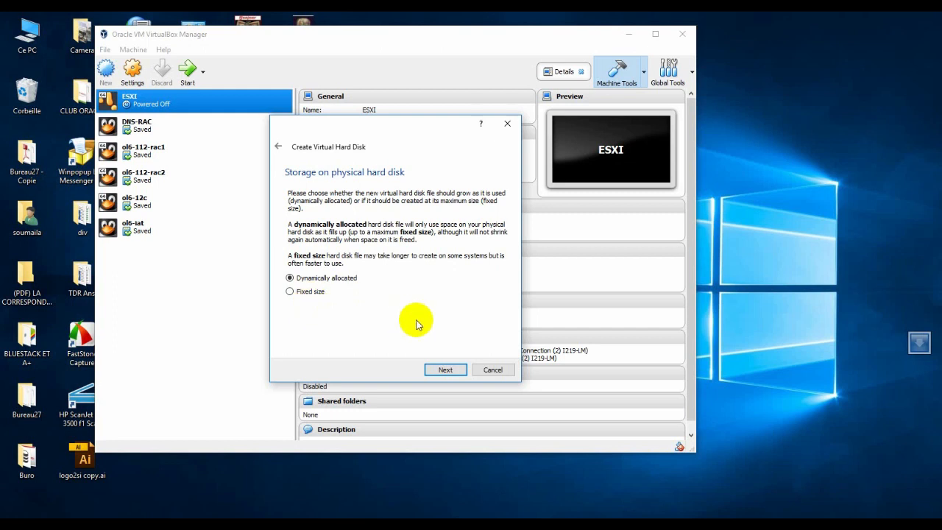
left_click(445, 370)
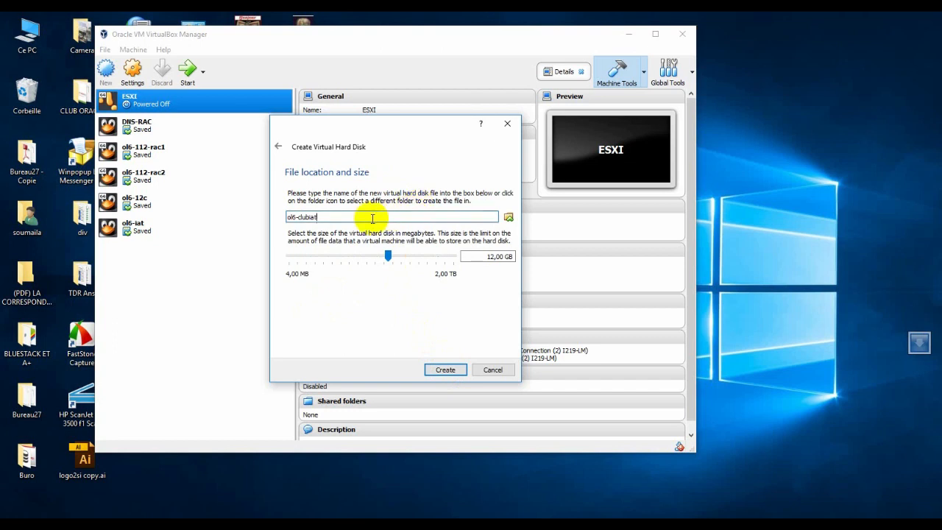
- Set the virtual disk's location to the Clubiat folder on DATA (E:), keeping the file name ol6-clubiat.vdi
left_click(508, 219)
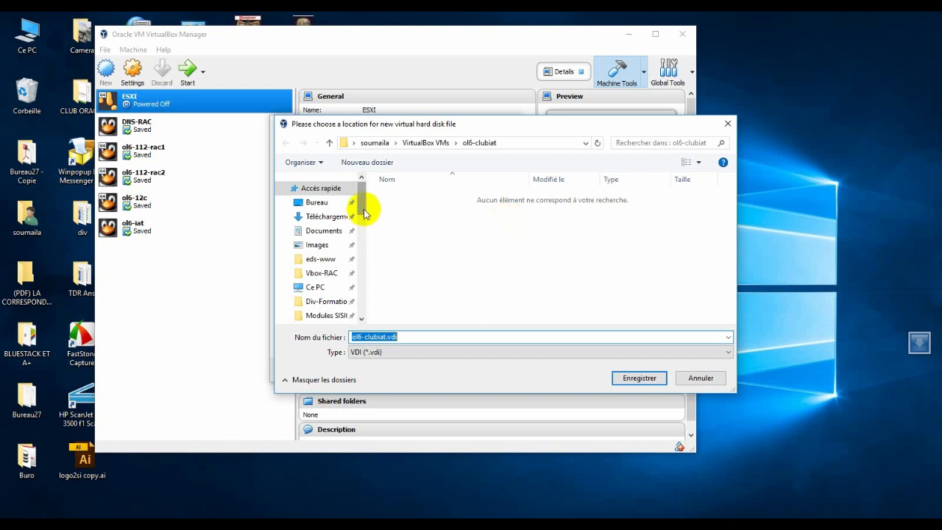
left_click_drag(360, 204, 351, 272)
left_click(316, 258)
left_click(299, 248)
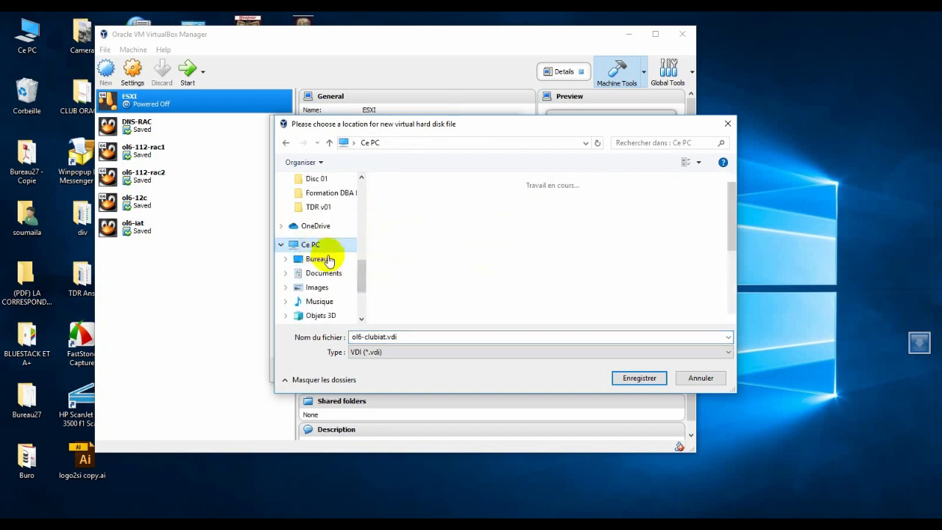
scroll(466, 273, "down", 3)
double_click(579, 261)
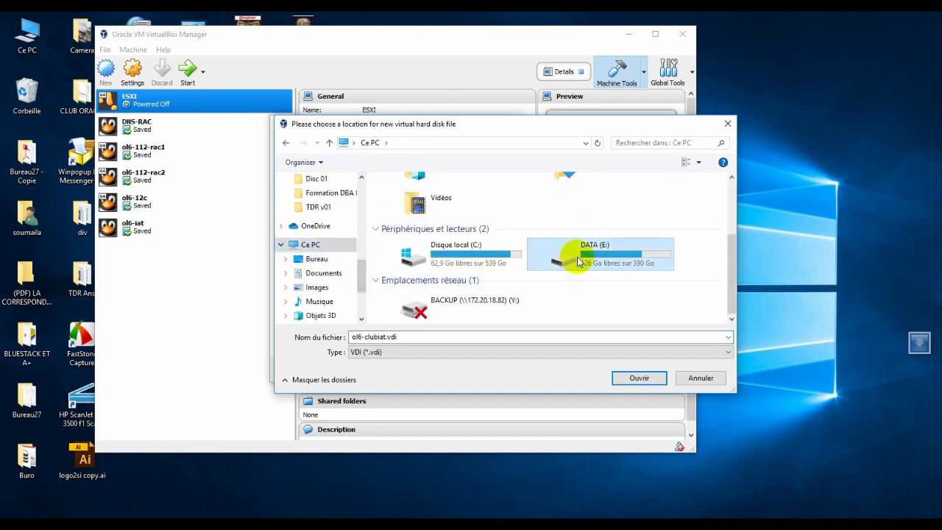
double_click(430, 222)
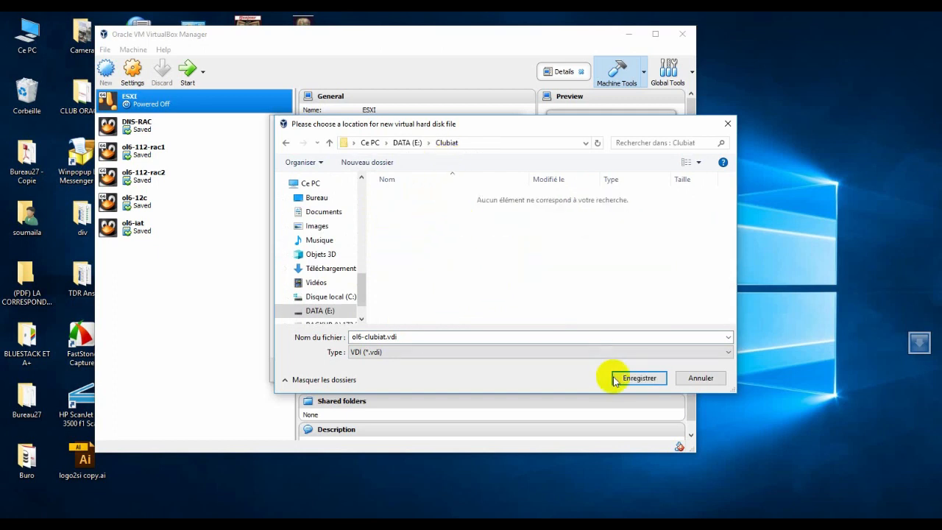
left_click(640, 378)
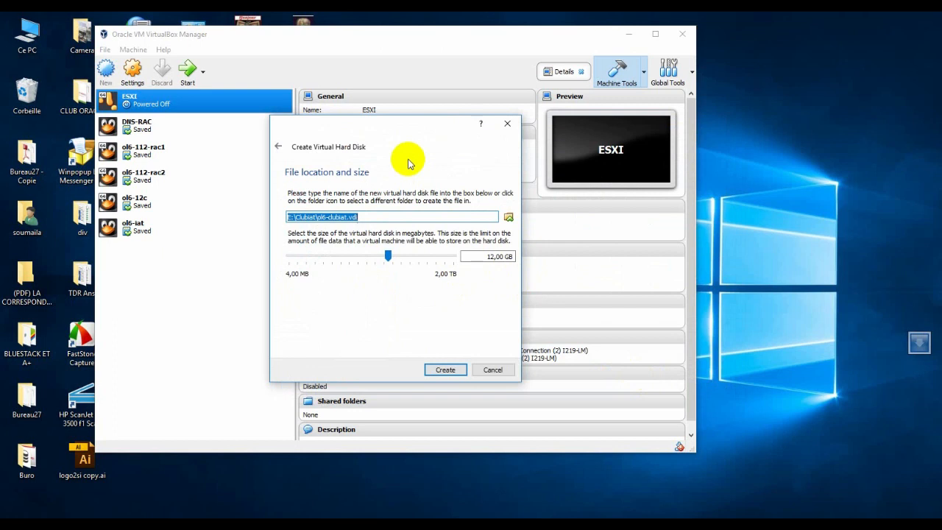
- Set the virtual disk size to 40 GB and create the disk
left_click(491, 257)
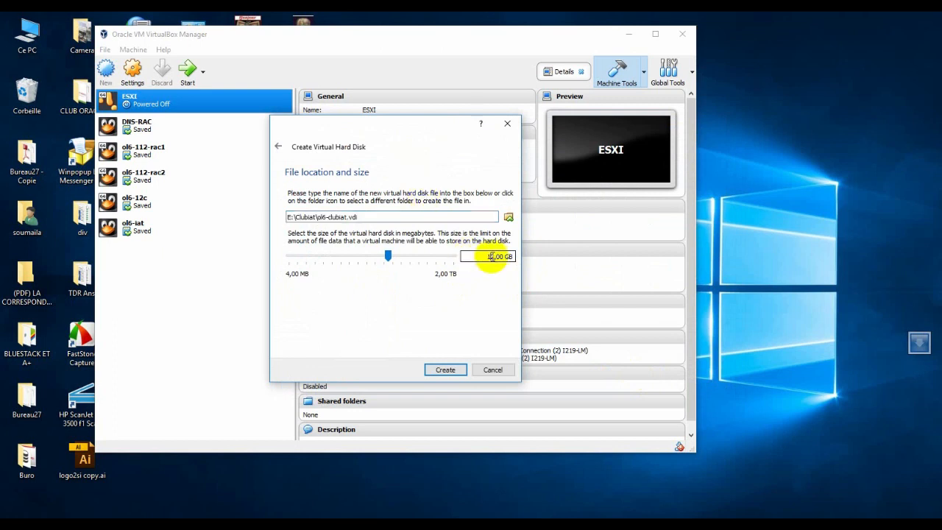
key("BackSpace")
key("Delete")
type("40")
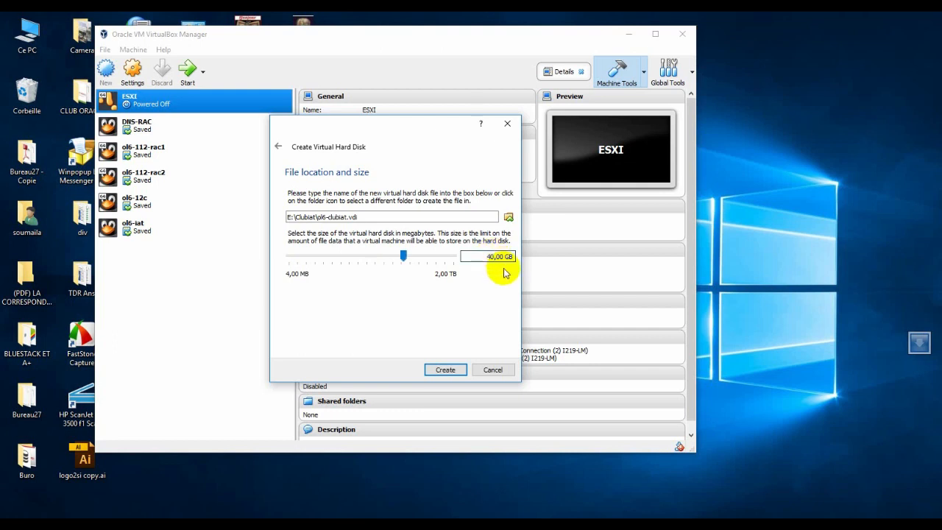
left_click(442, 370)
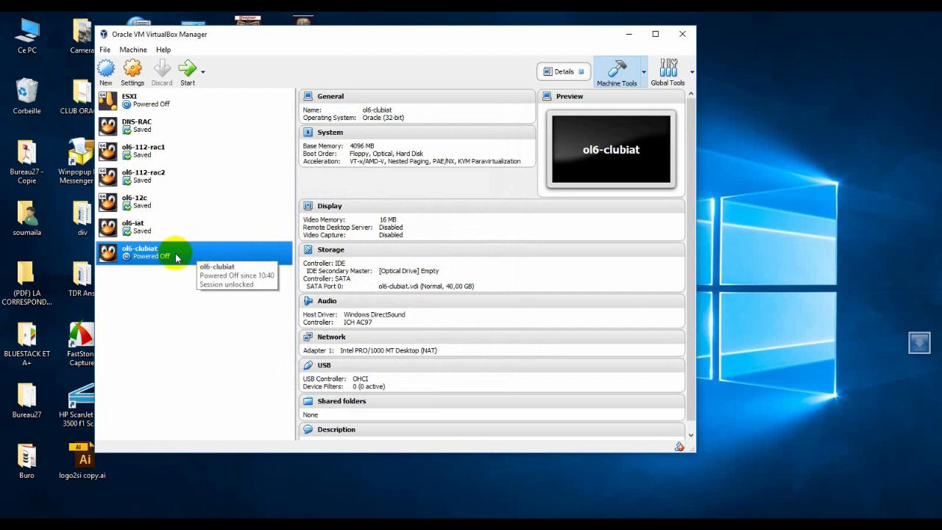
- In the ol6-clubiat machine's general settings, set both Shared Clipboard and Drag'n'Drop to Bidirectional
left_click(134, 71)
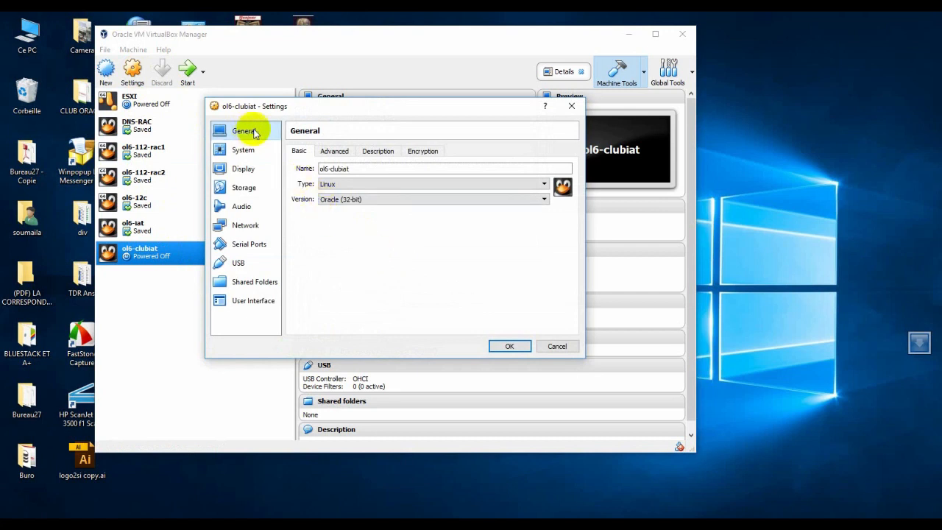
left_click(337, 152)
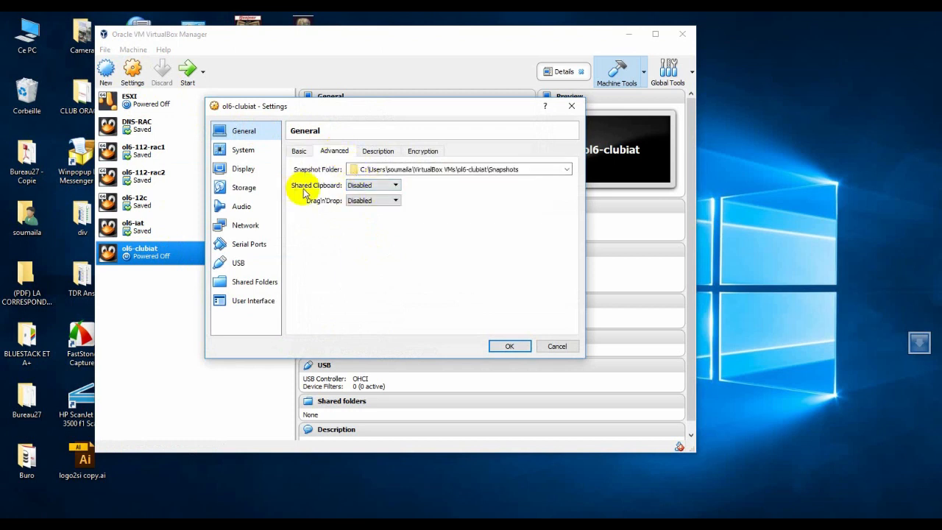
left_click(390, 188)
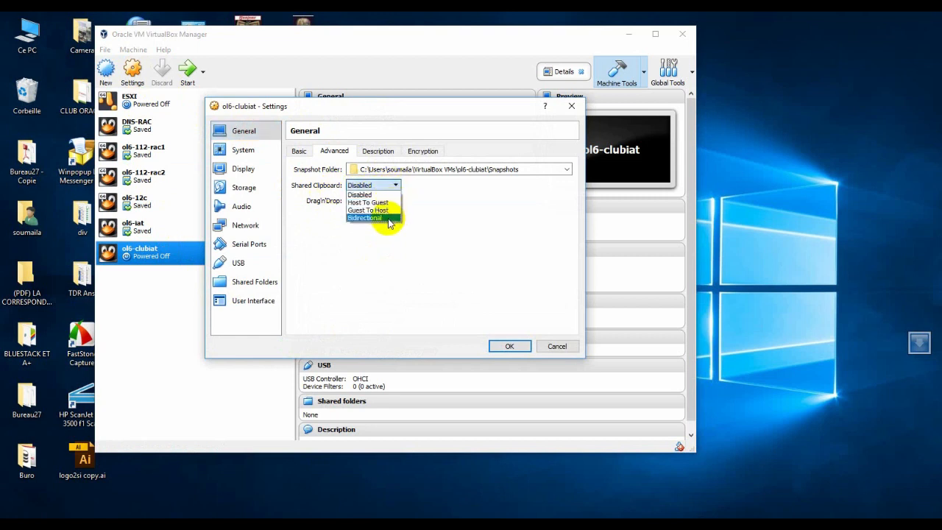
left_click(389, 218)
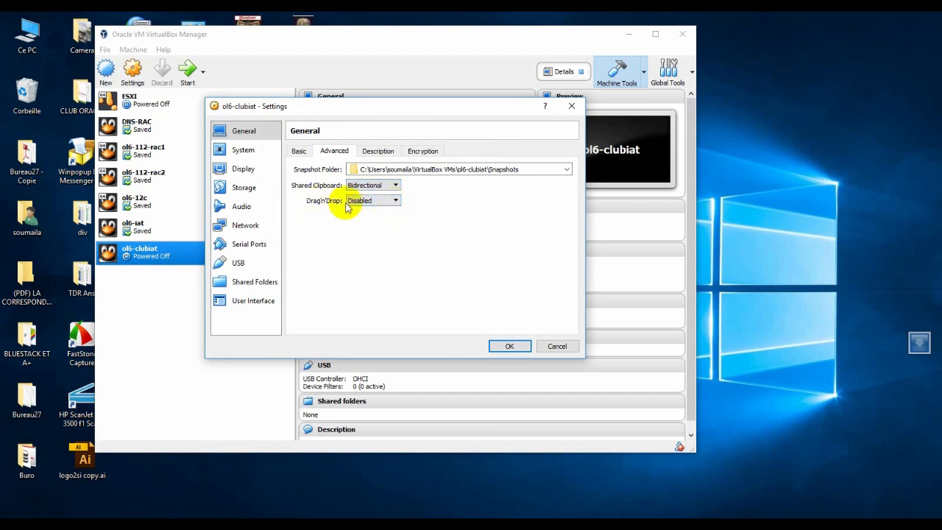
left_click(390, 202)
left_click(377, 233)
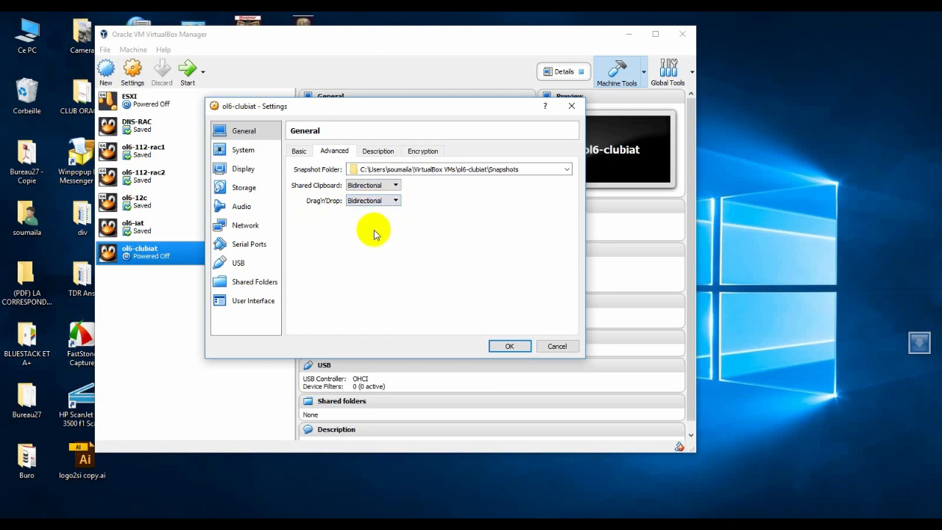
- Load the OracleLinux-R6-U7-Server-i386-dvd.iso image into the empty optical drive on the IDE controller
left_click(243, 189)
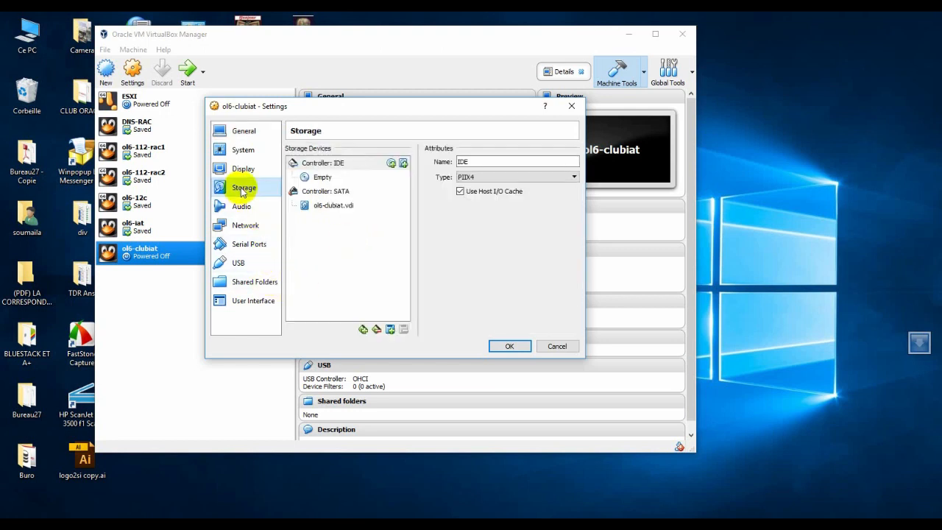
left_click(321, 177)
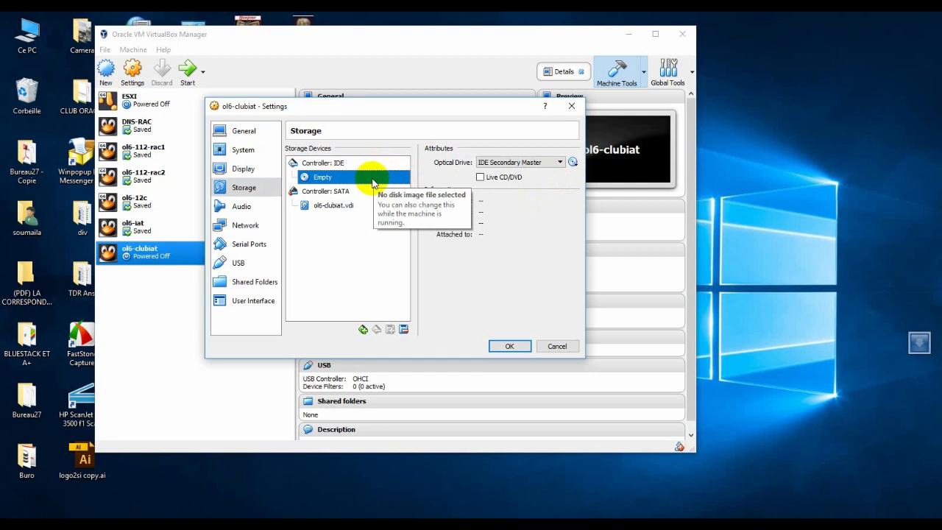
left_click(573, 162)
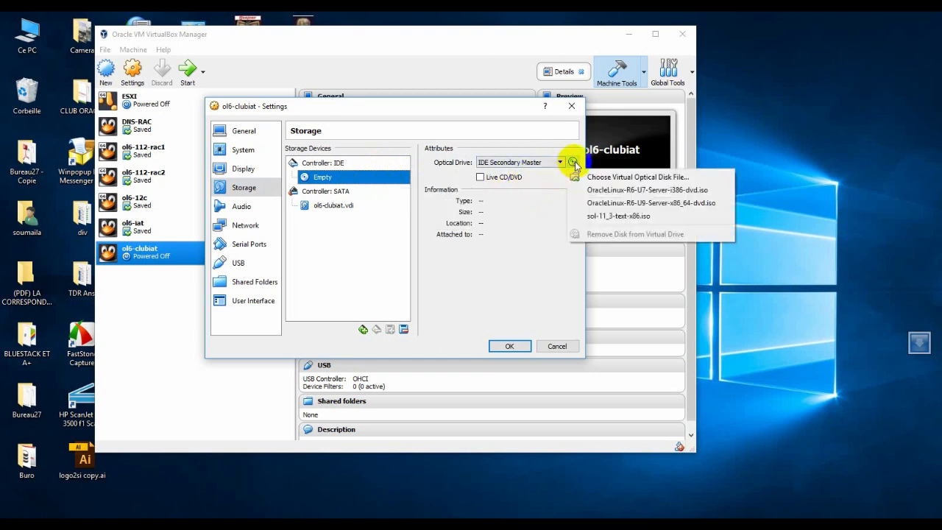
left_click(621, 177)
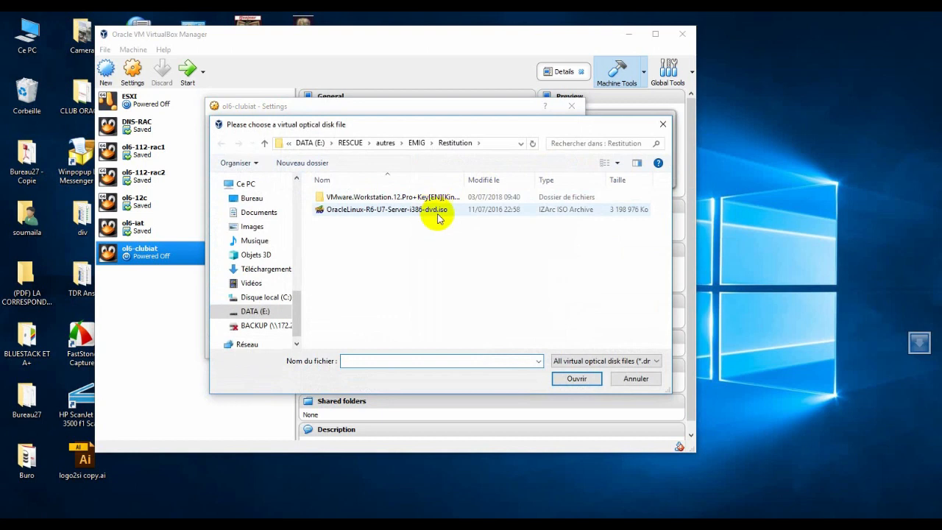
double_click(386, 212)
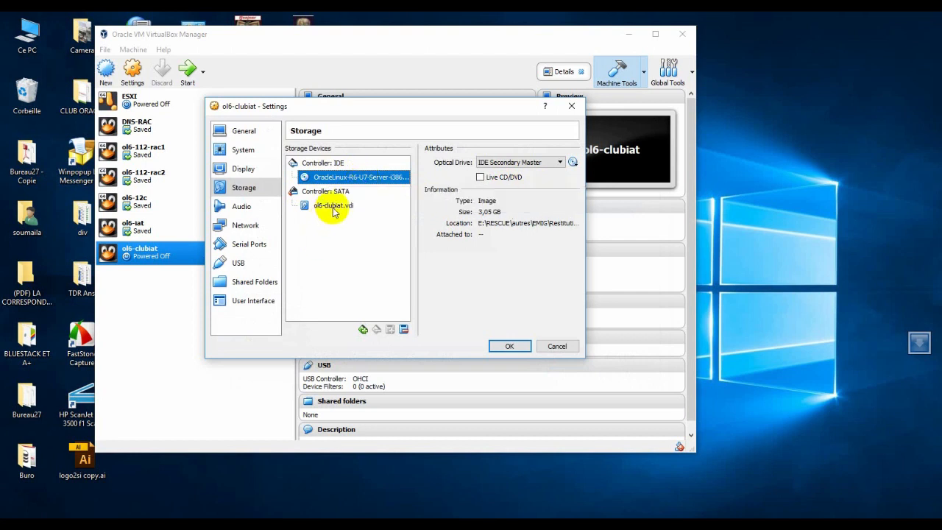
left_click(329, 205)
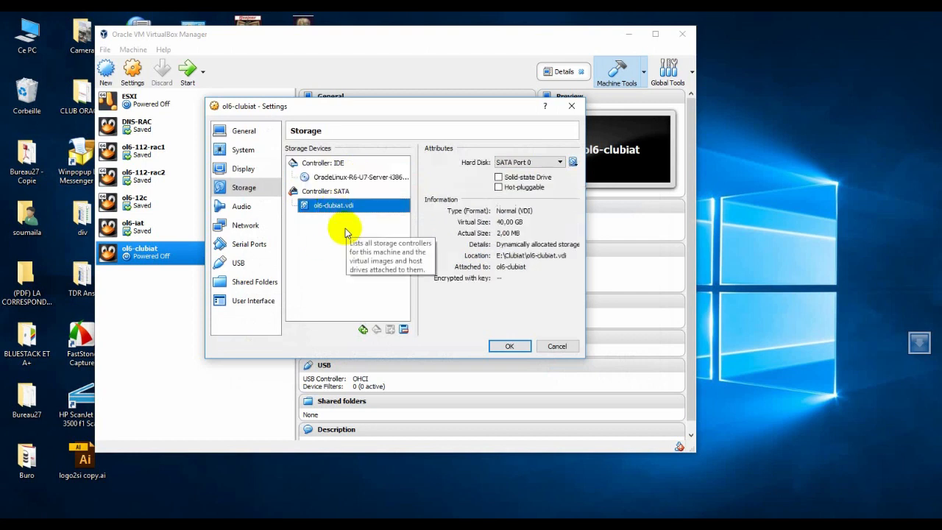
left_click(340, 191)
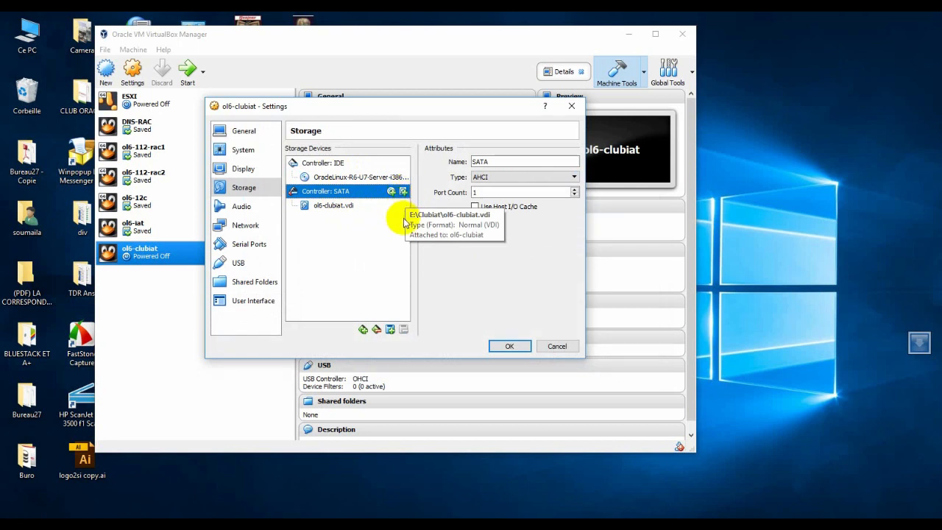
left_click(403, 192)
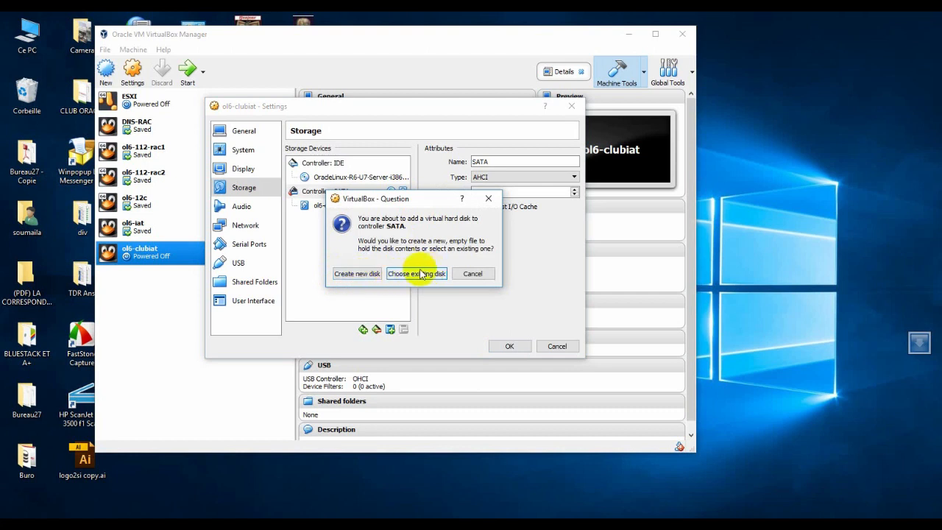
left_click(474, 275)
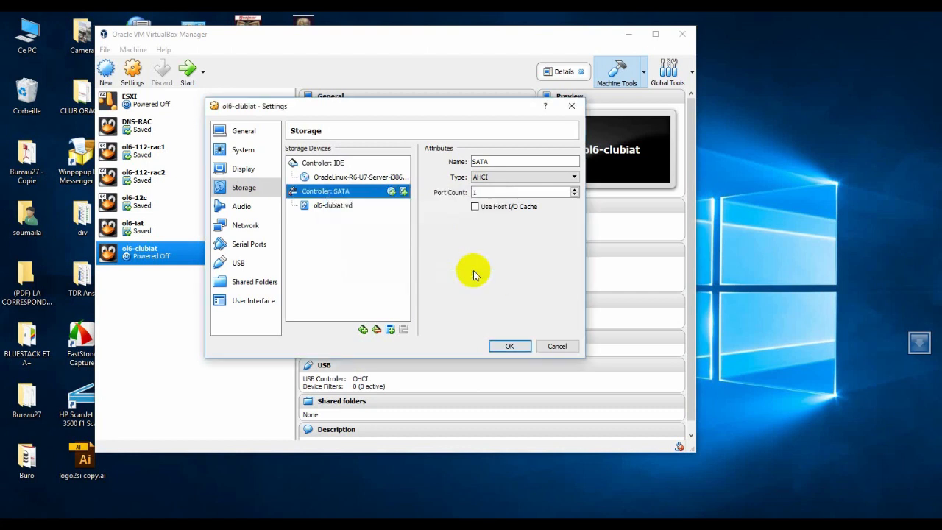
left_click(324, 207)
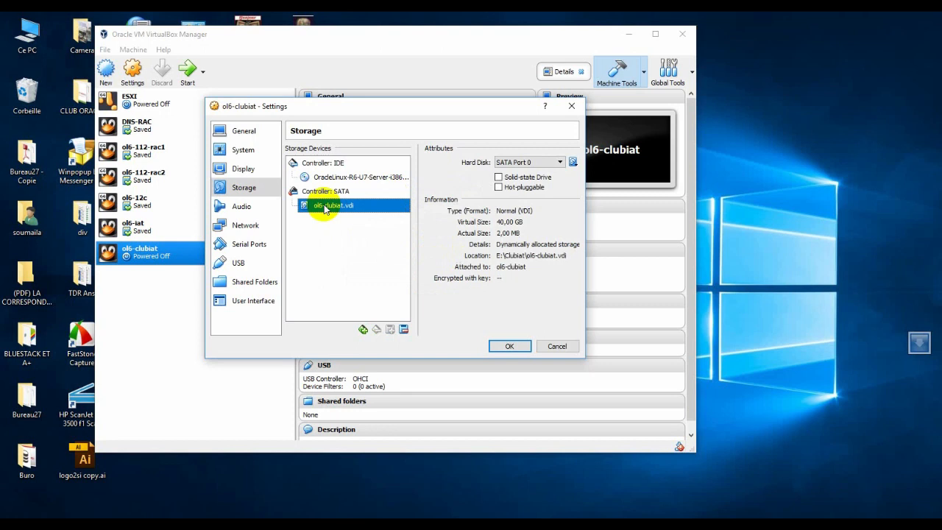
- Review the ol6-clubiat.vdi disk on the SATA controller and attach network Adapter 1 to Bridged Adapter
left_click(324, 188)
left_click(326, 206)
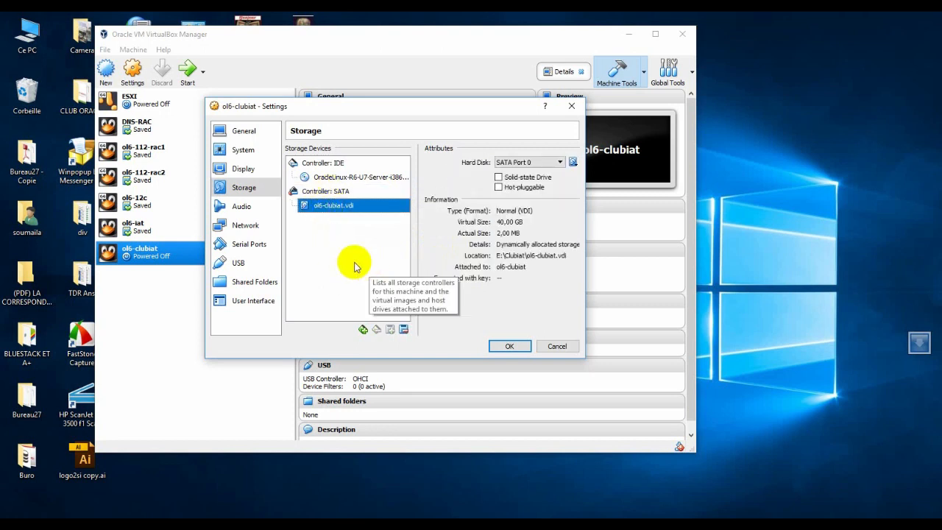
left_click(246, 226)
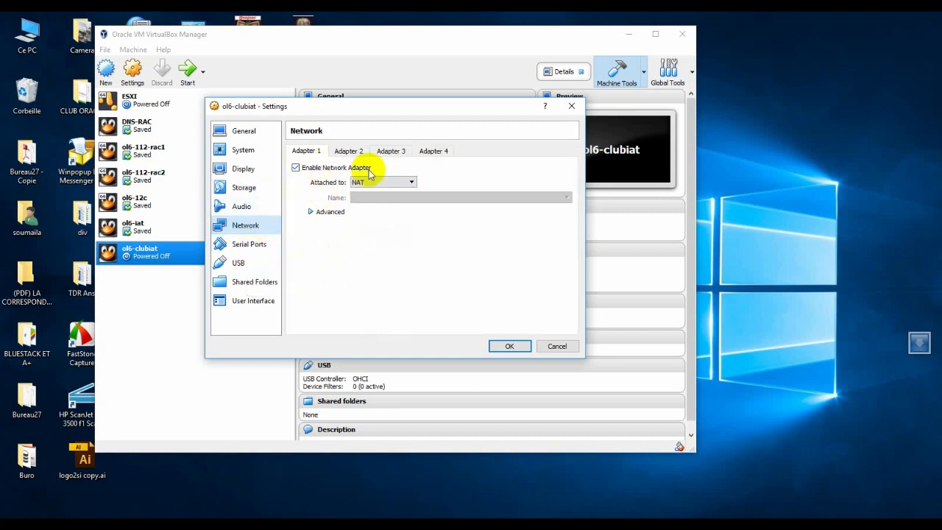
left_click(412, 183)
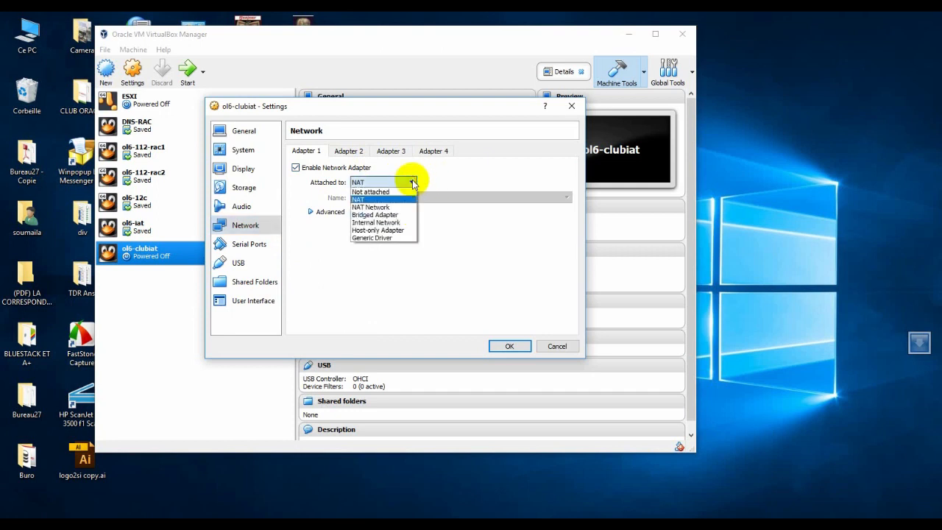
left_click(376, 214)
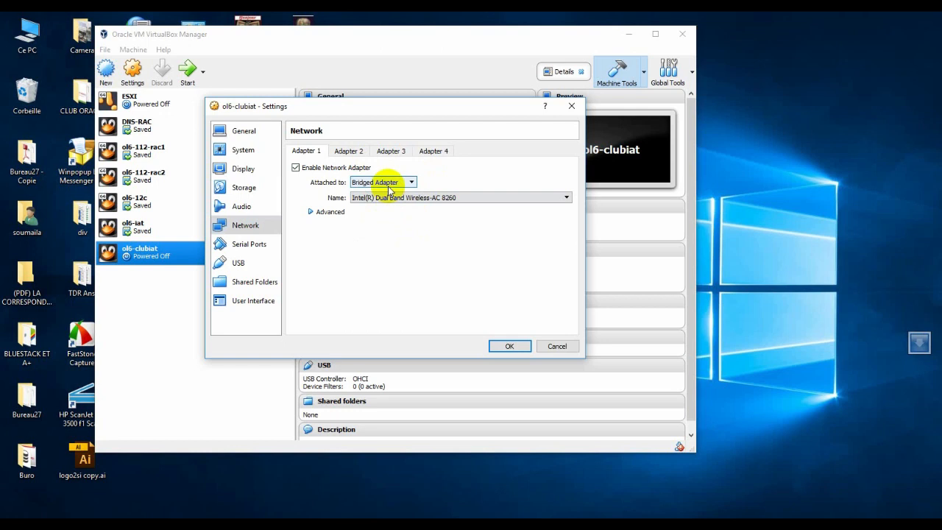
- Enable network Adapter 2 for the ol6-clubiat machine and attach it to NAT
left_click(343, 152)
left_click(295, 168)
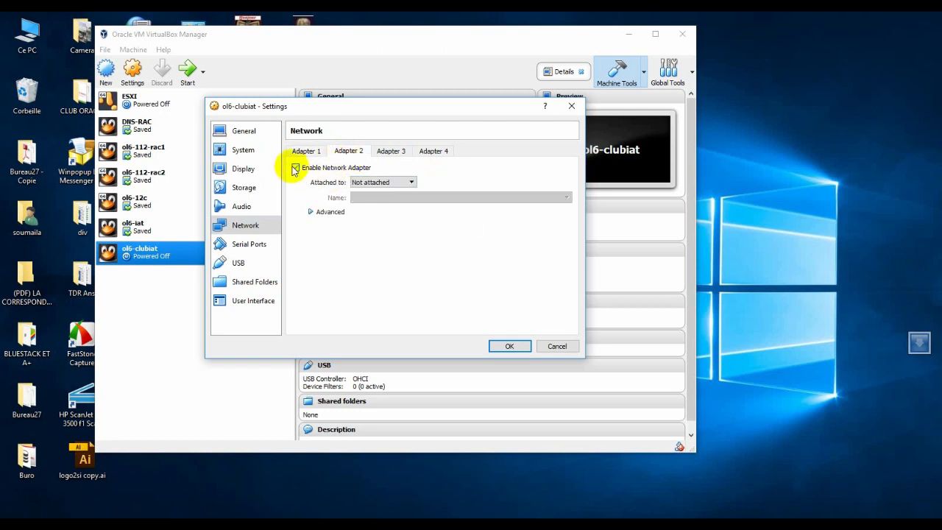
left_click(412, 184)
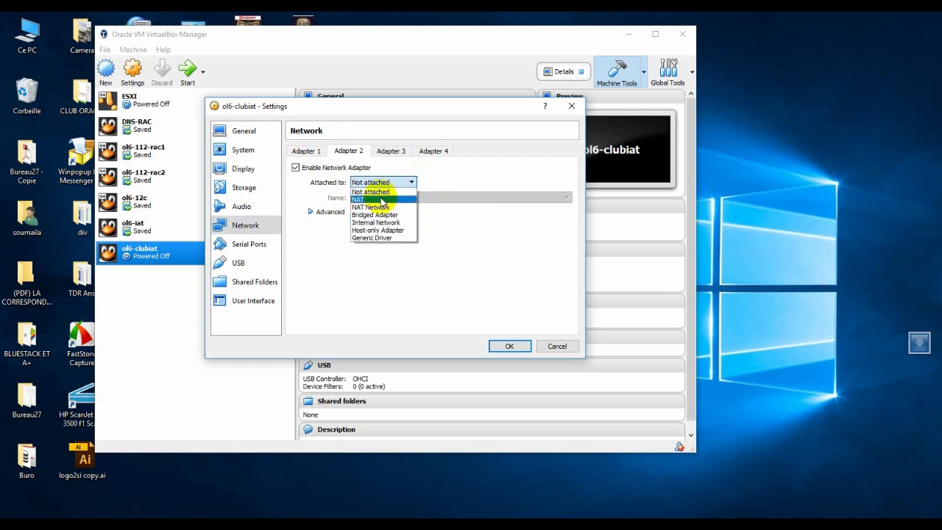
left_click(381, 200)
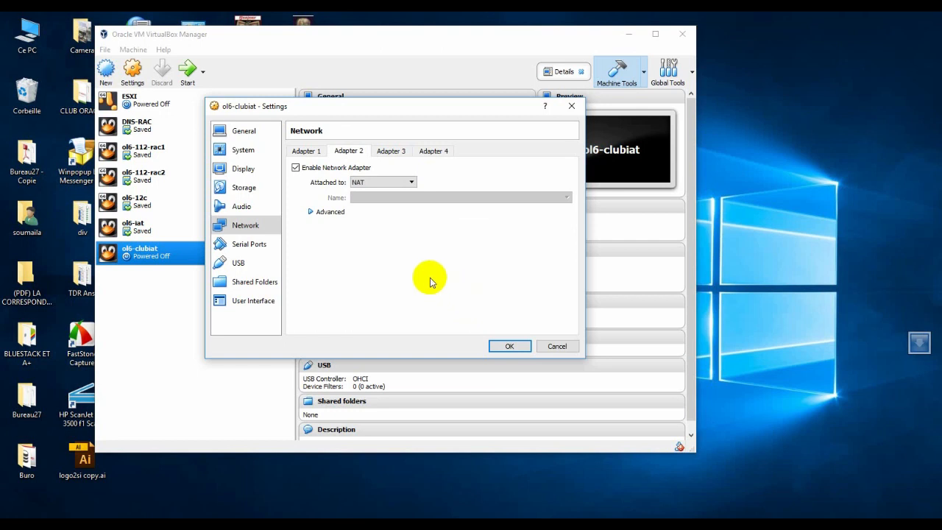
- Add the partage_club folder on DATA (E:) as a machine shared folder with Auto-mount enabled
left_click(263, 287)
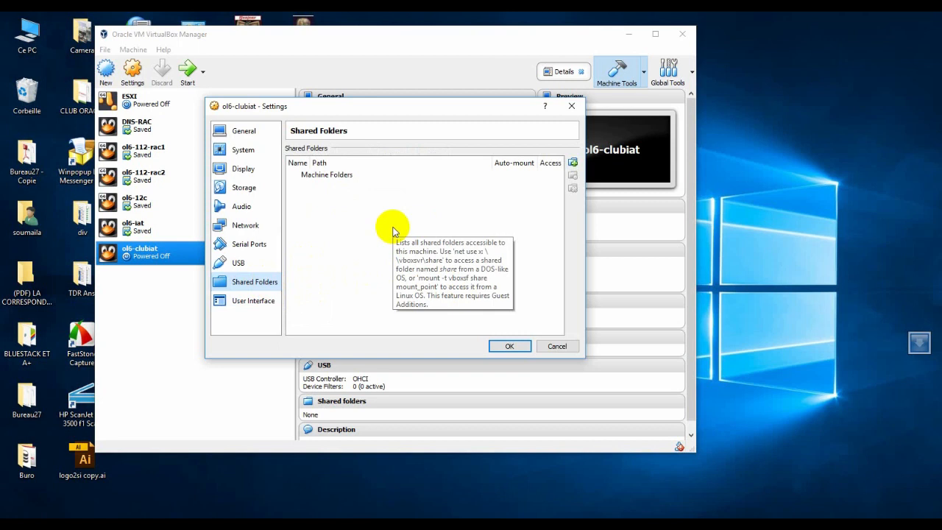
left_click(573, 164)
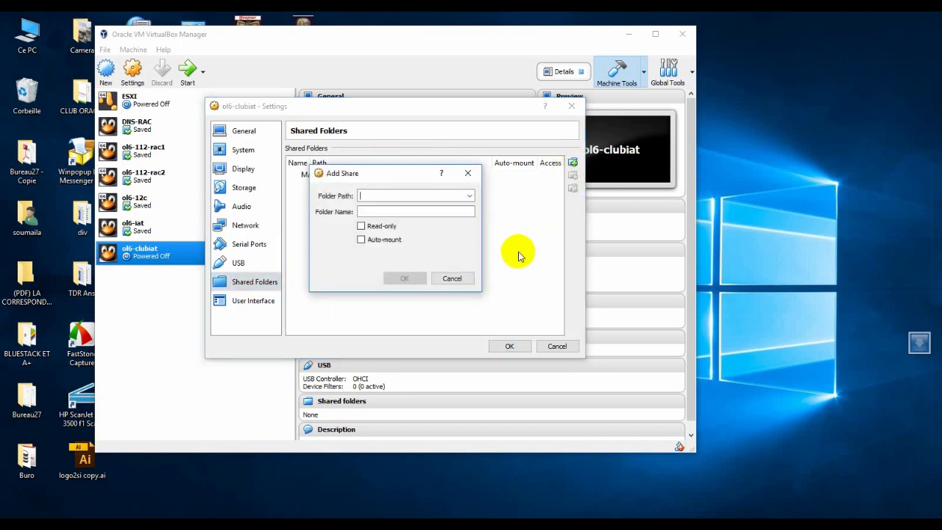
left_click(470, 196)
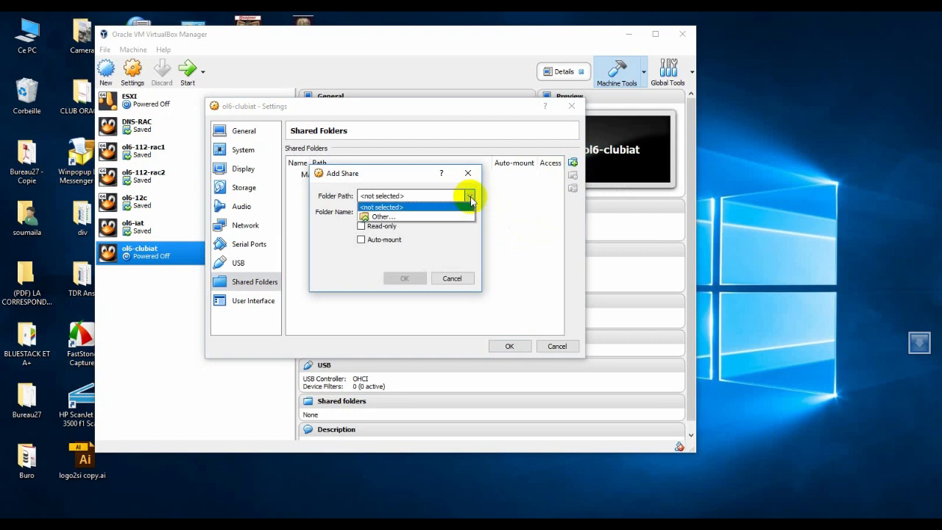
left_click(423, 217)
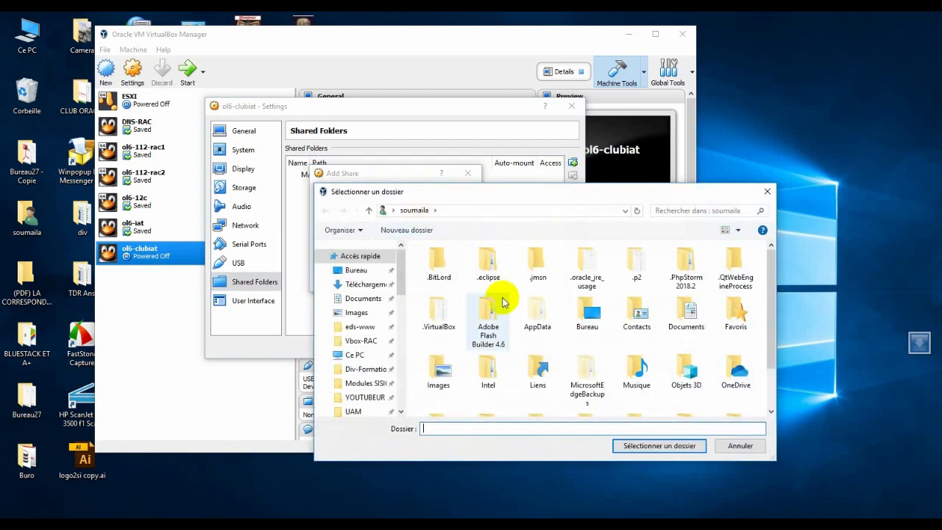
left_click(401, 282)
left_click_drag(400, 282, 400, 315)
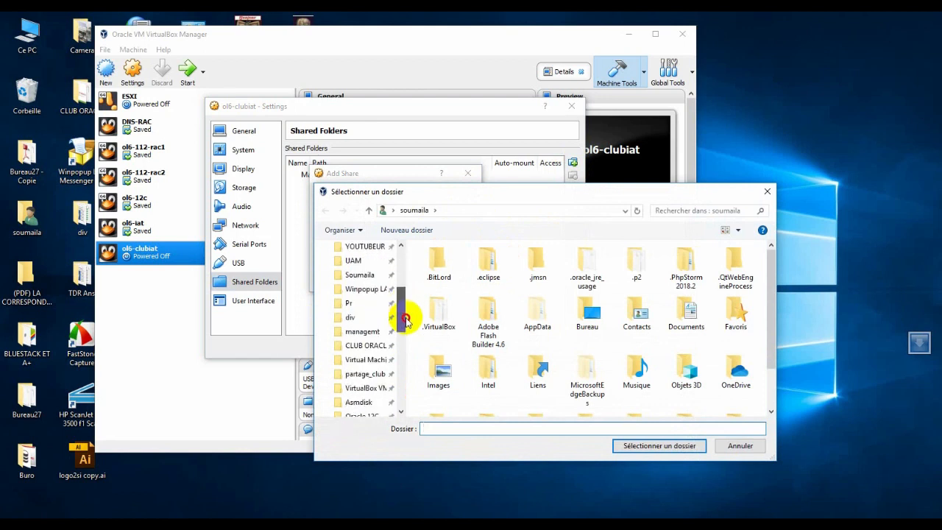
left_click(376, 374)
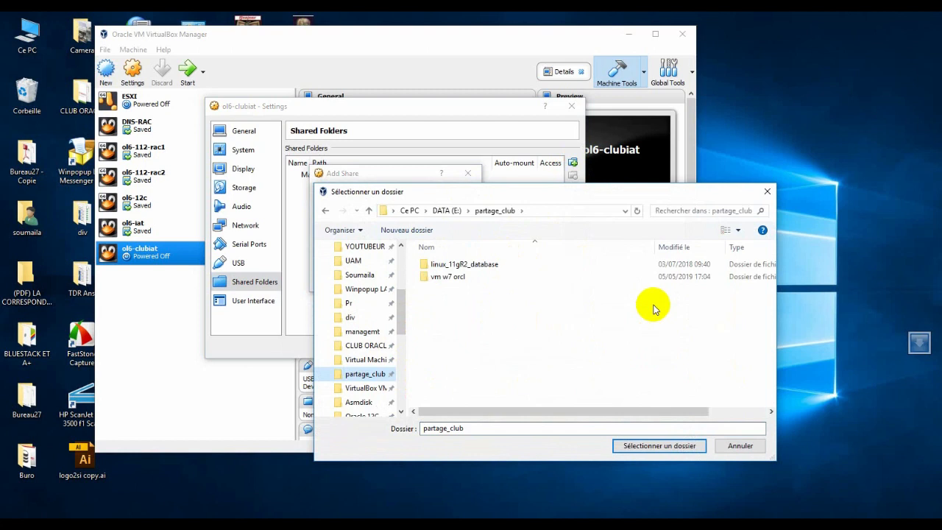
left_click(655, 446)
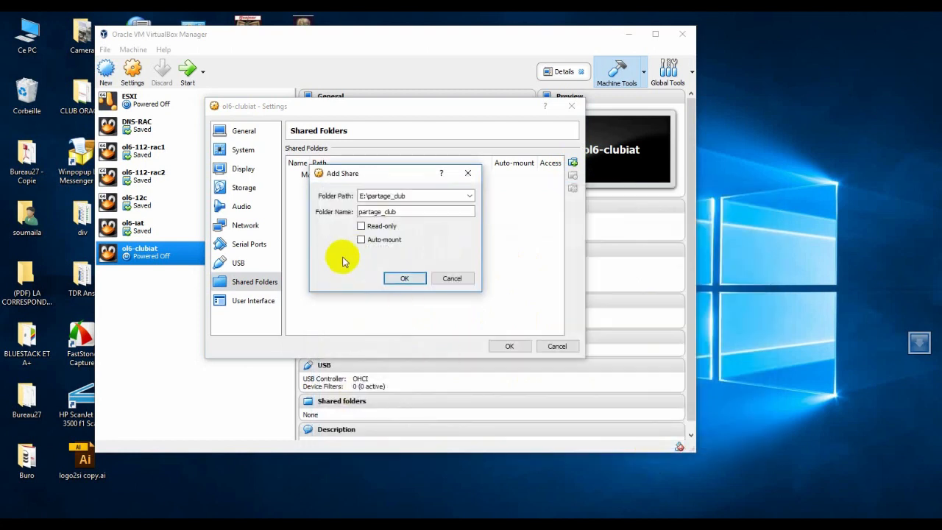
left_click(361, 240)
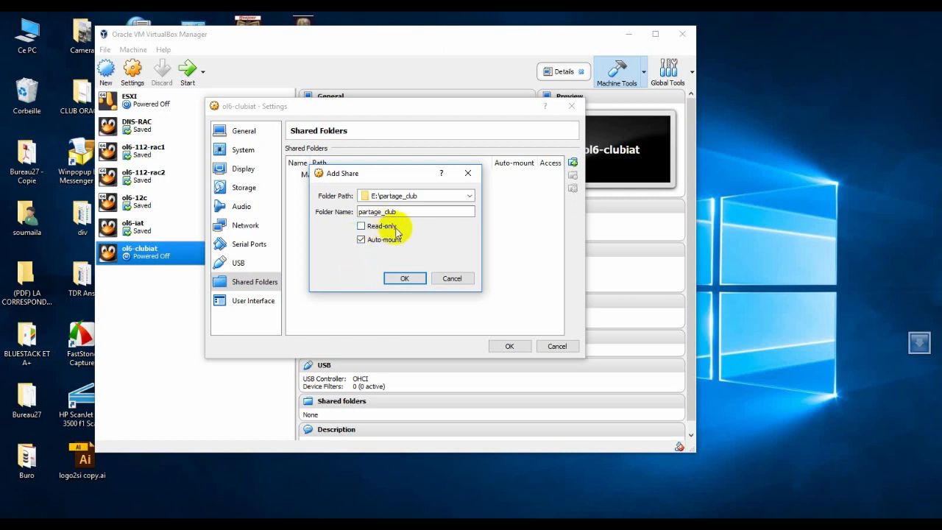
left_click(402, 278)
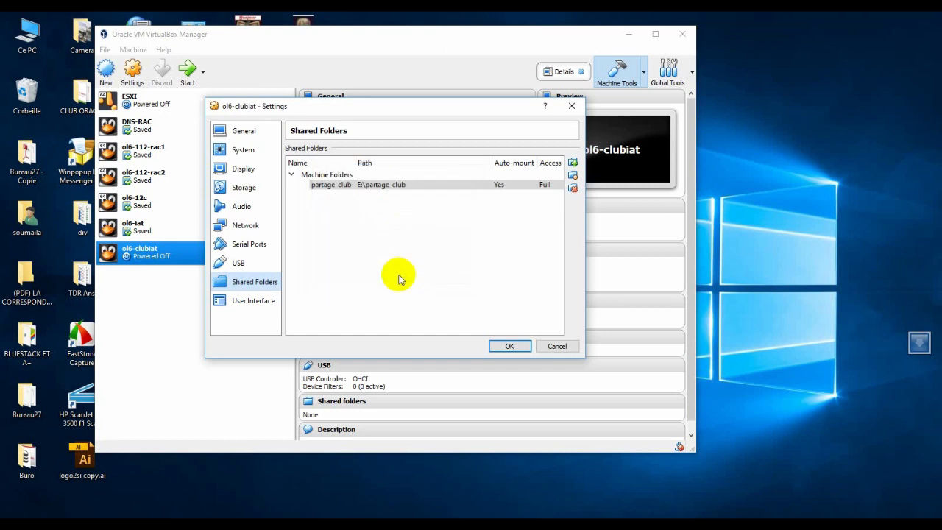
left_click(251, 246)
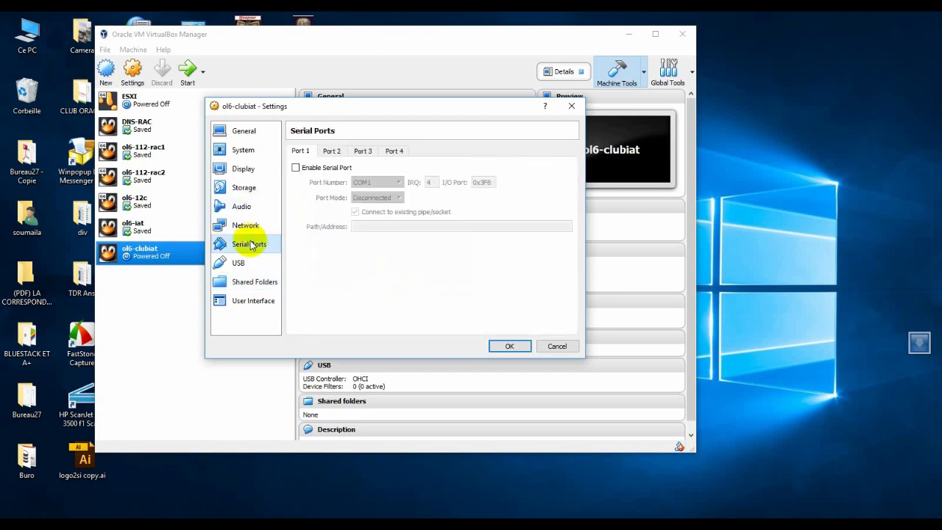
left_click(240, 265)
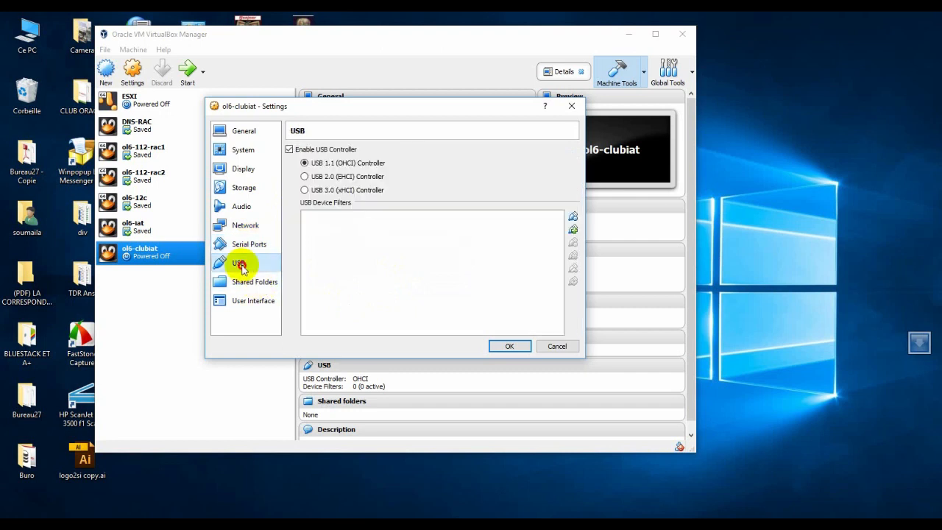
left_click(253, 301)
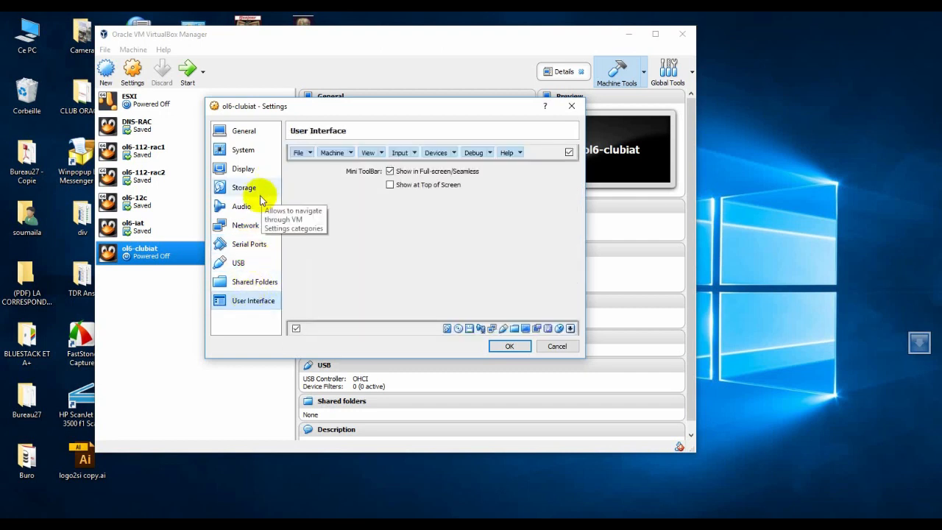
- Exclude Floppy from the boot order in the system settings and save the machine's settings with 1 processor
left_click(241, 153)
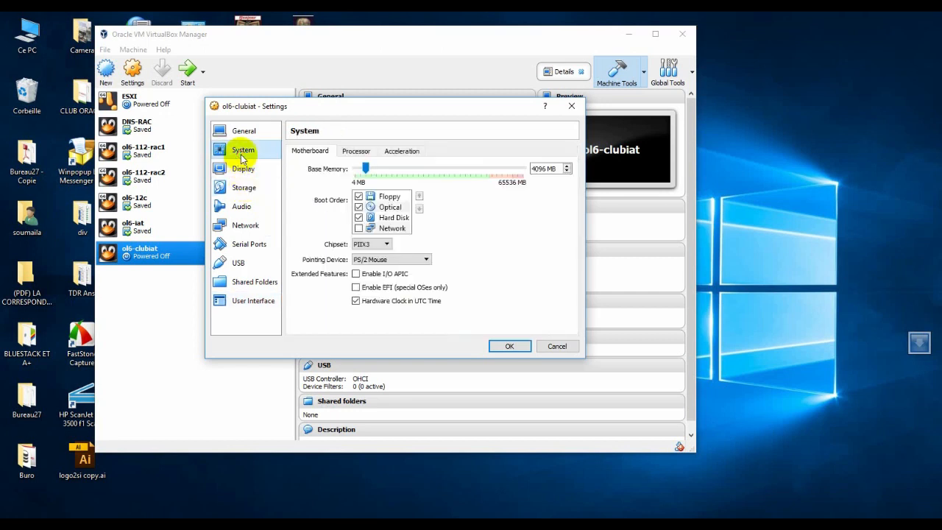
left_click(359, 197)
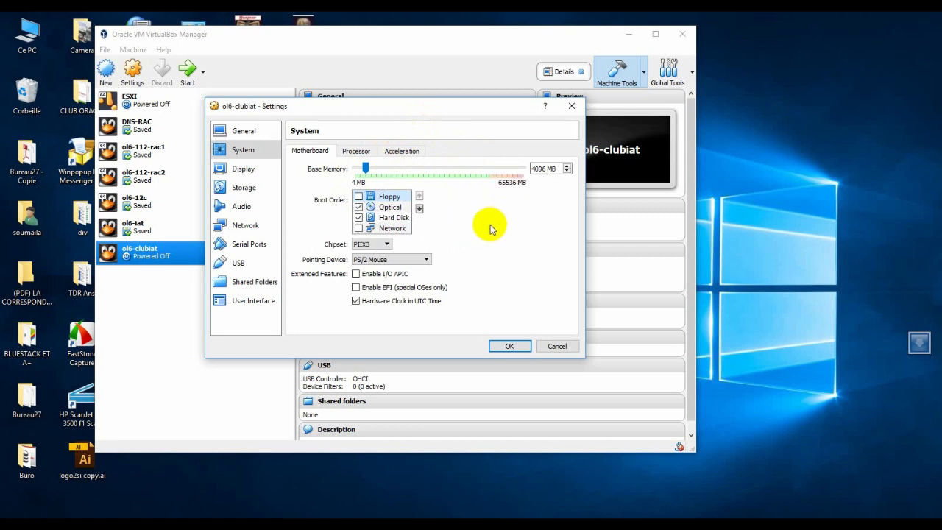
left_click(357, 153)
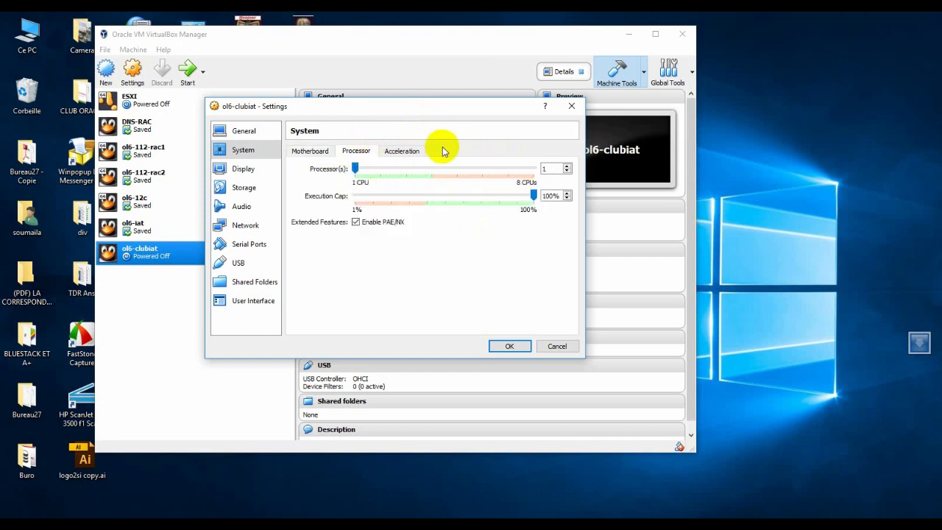
left_click(570, 167)
left_click(566, 173)
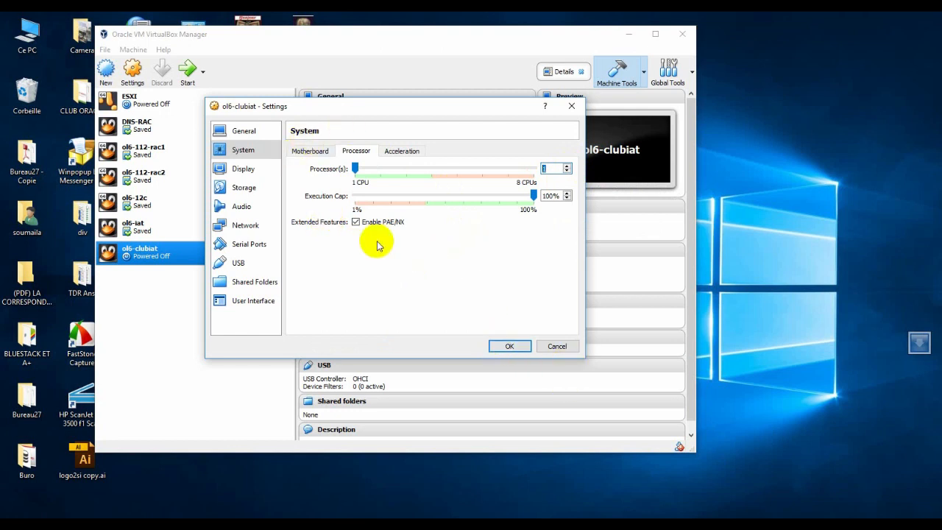
left_click(508, 347)
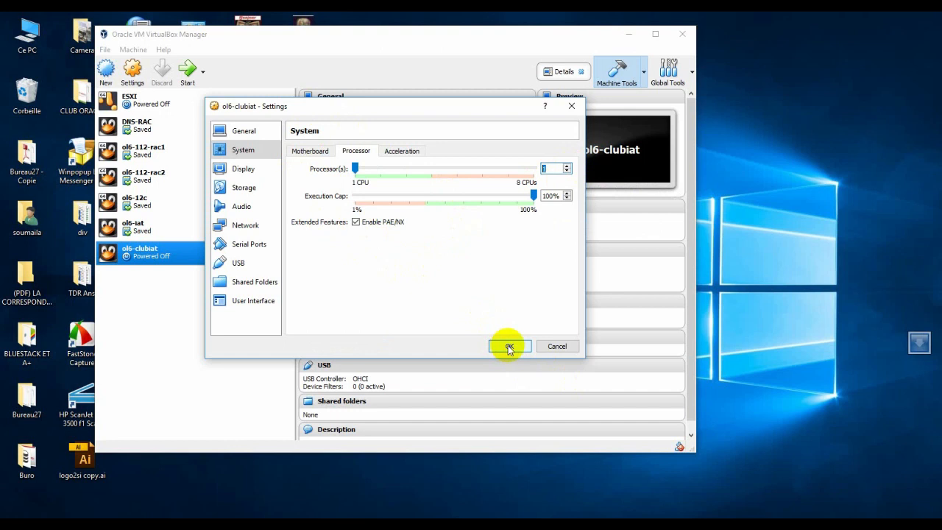